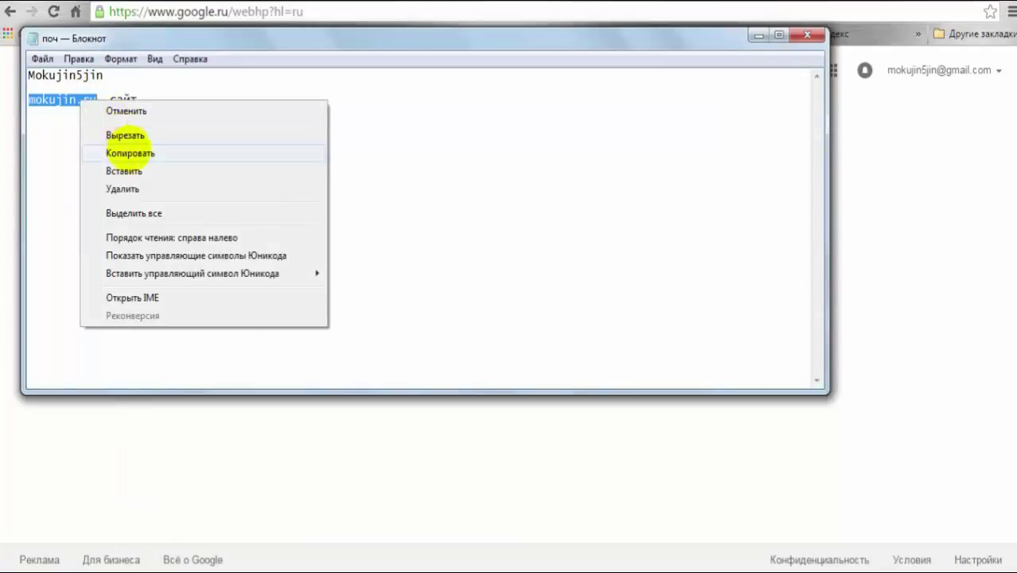
- Copy the site address mokujin.ru from the Notepad note and put it in the browser's address bar in place of the Google address
left_click(130, 152)
left_click(752, 35)
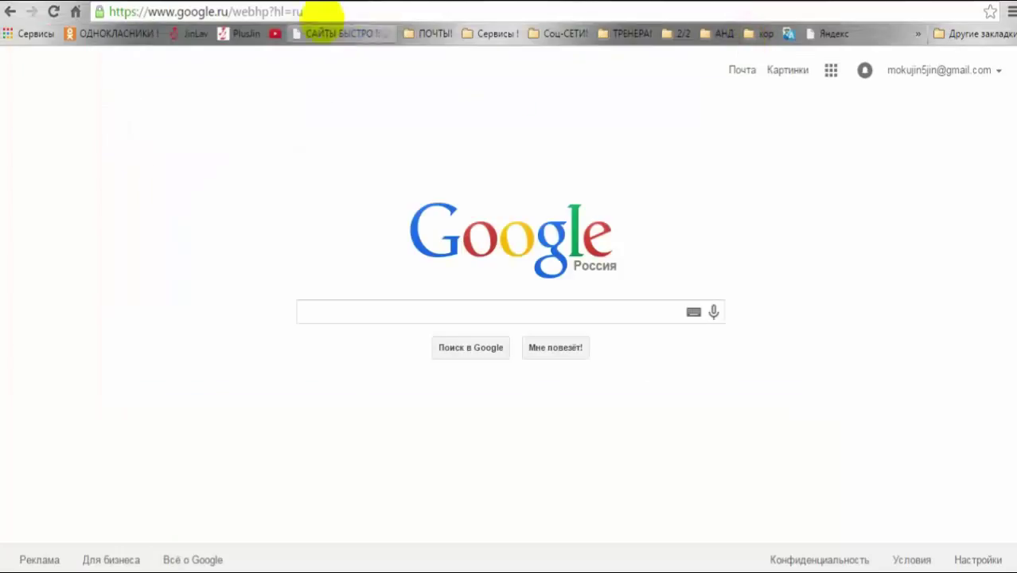
left_click(312, 11)
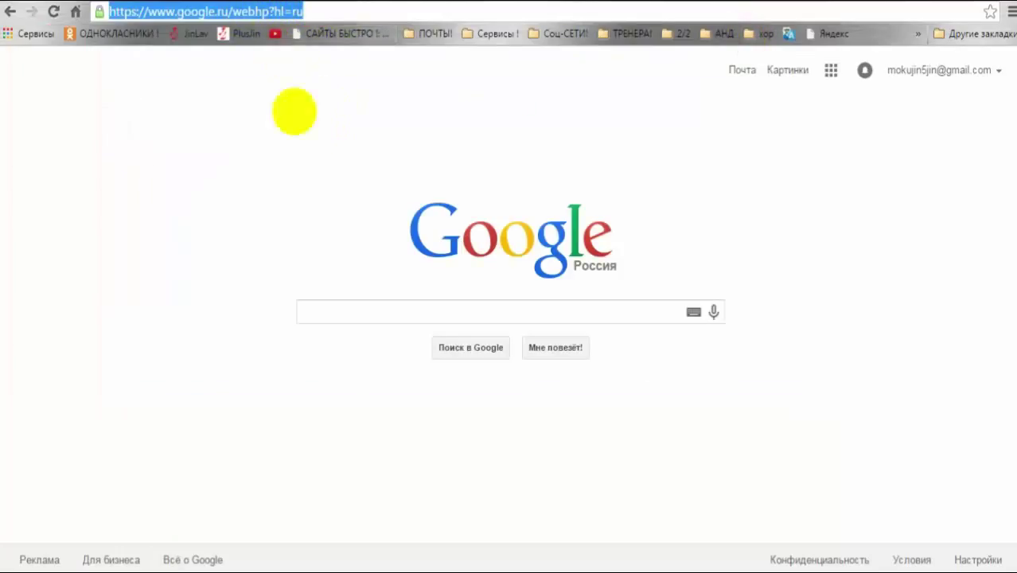
key("BackSpace")
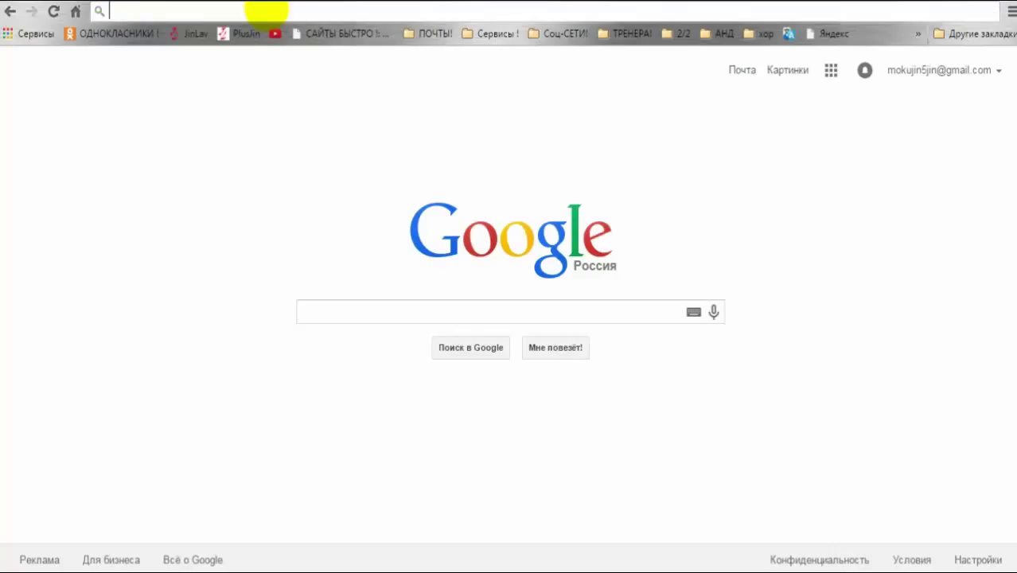
right_click(266, 11)
left_click(306, 91)
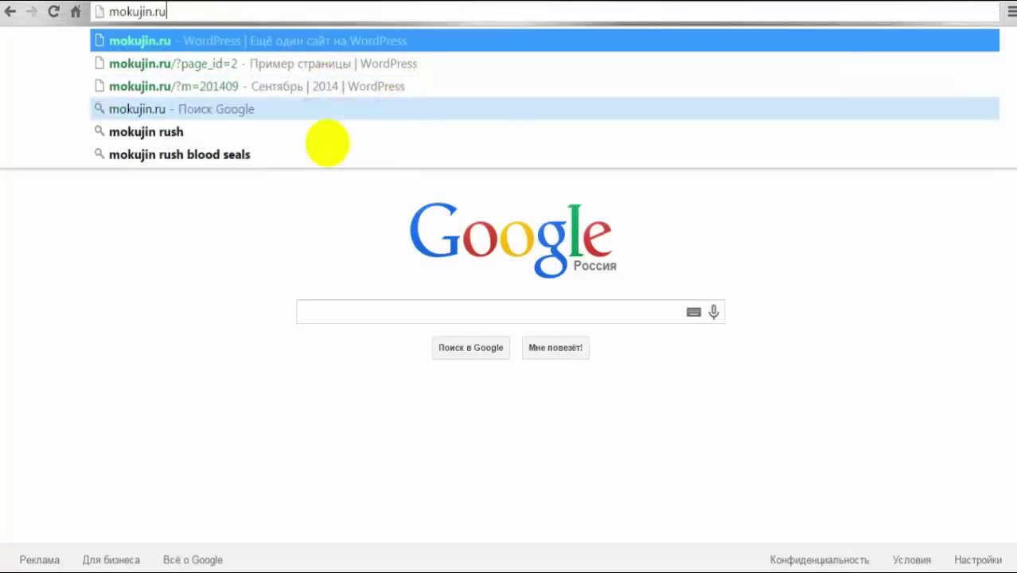
left_click(227, 225)
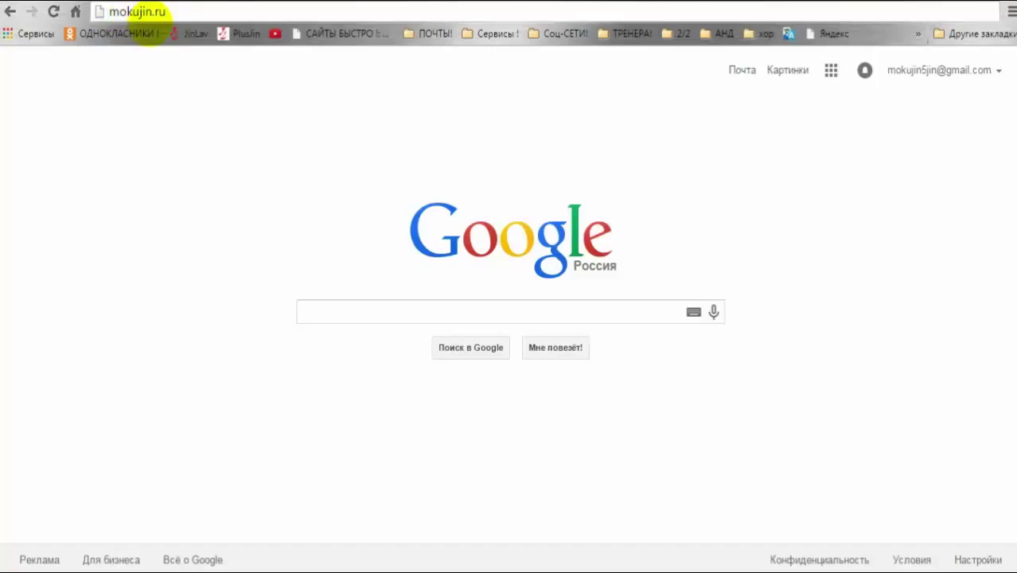
- Load the mokujin.ru website from the address entered in the browser
left_click(169, 12)
double_click(167, 12)
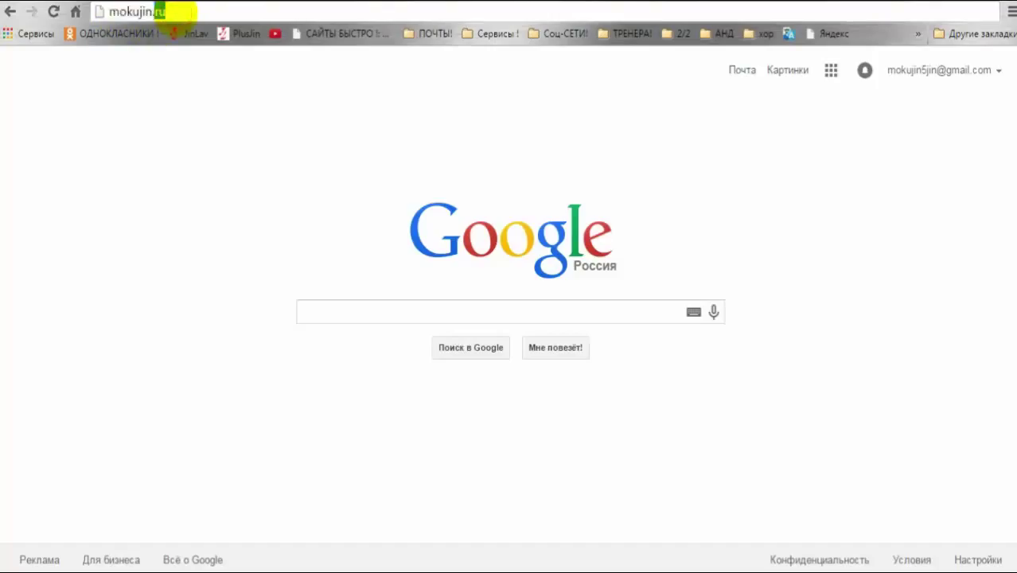
triple_click(167, 12)
double_click(167, 11)
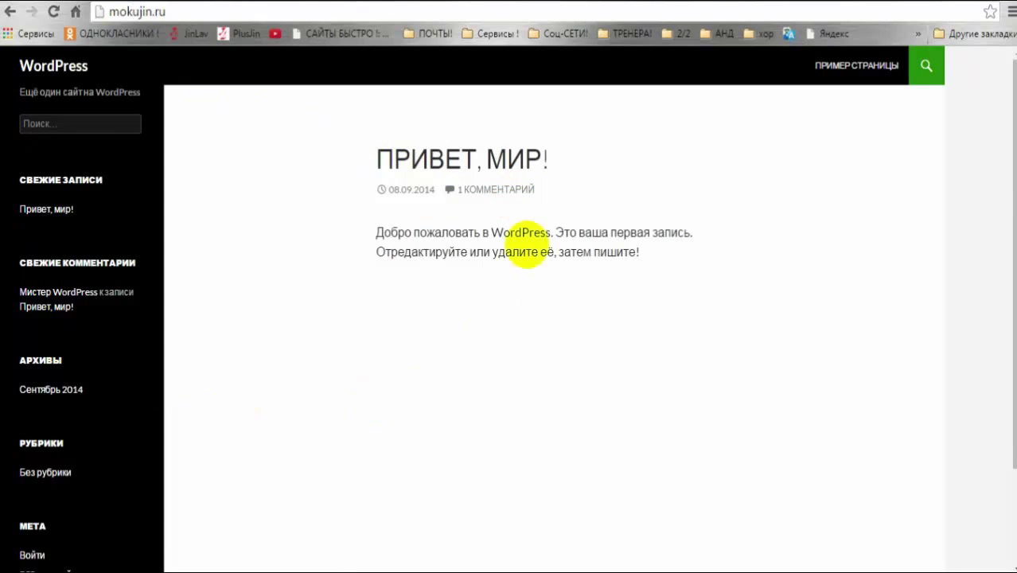
- Examine the WordPress site's home page, including the sample post, the sidebar sections and the footer
scroll(362, 239, "down", 2)
scroll(288, 250, "up", 2)
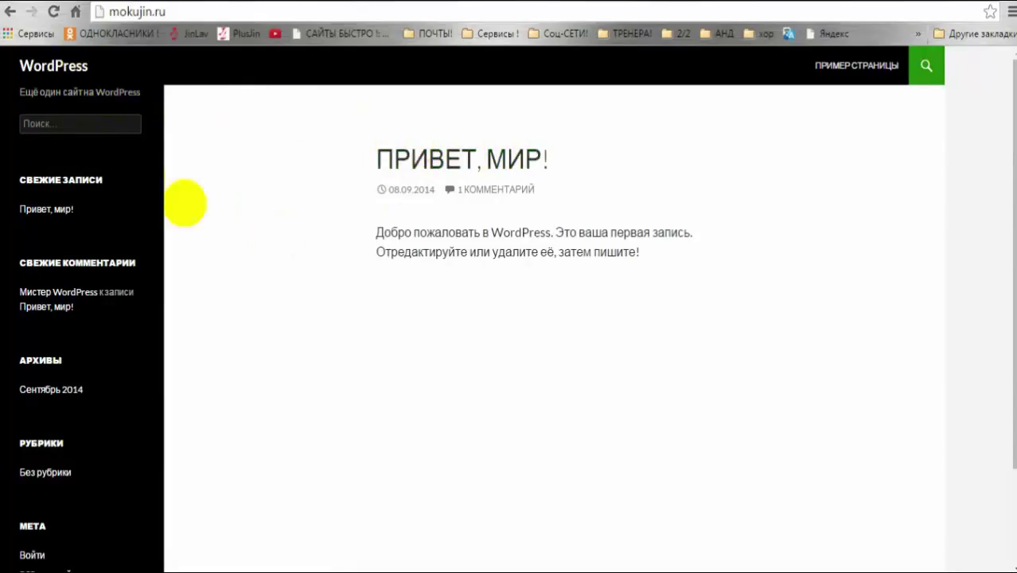
scroll(183, 203, "down", 3)
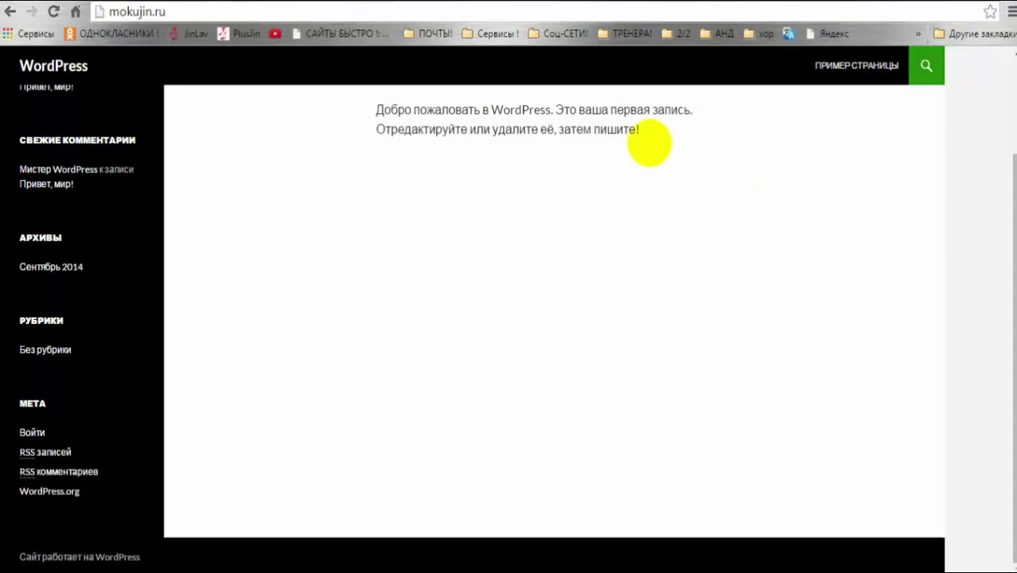
scroll(336, 378, "up", 3)
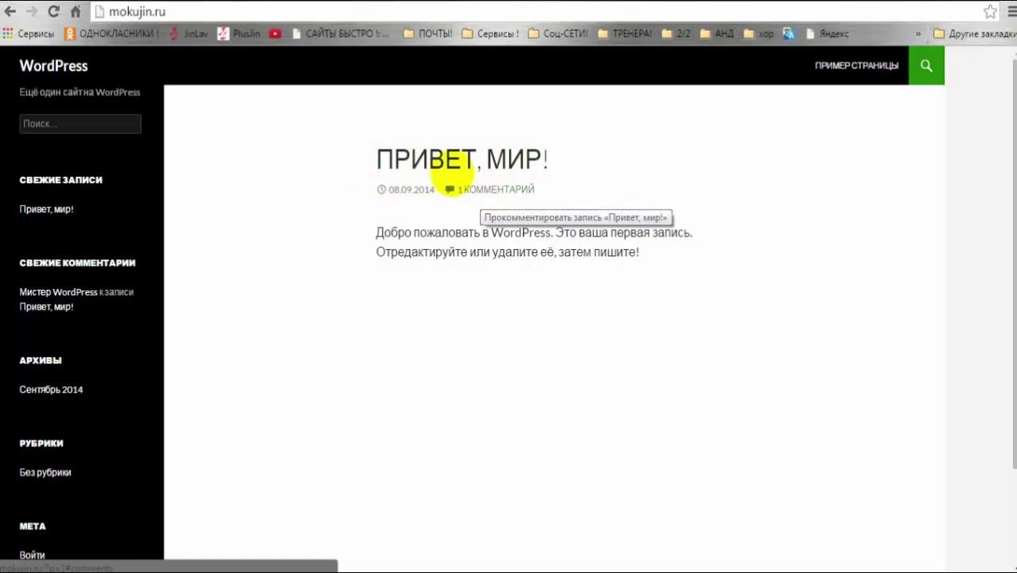
scroll(328, 198, "down", 3)
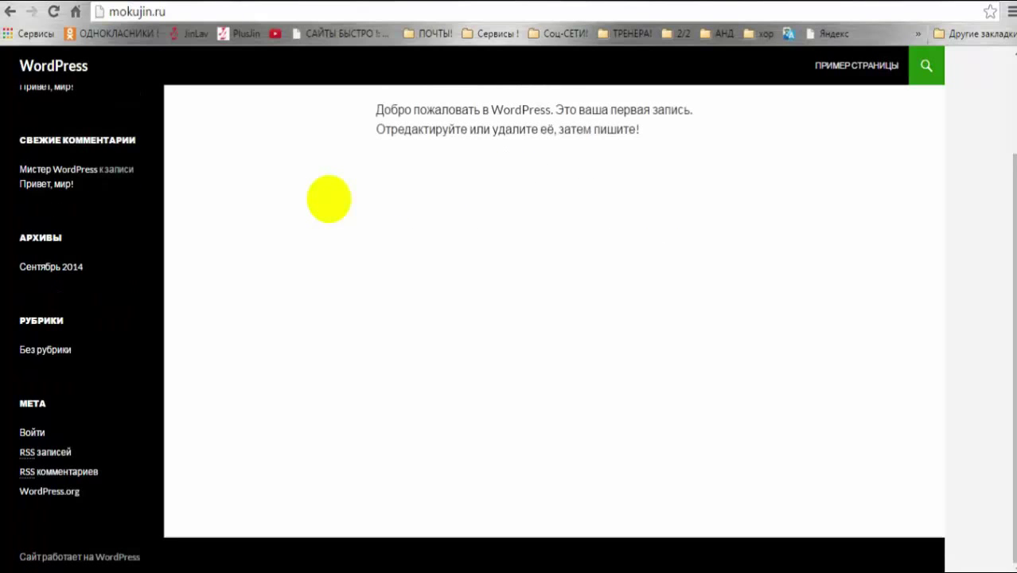
scroll(328, 199, "up", 3)
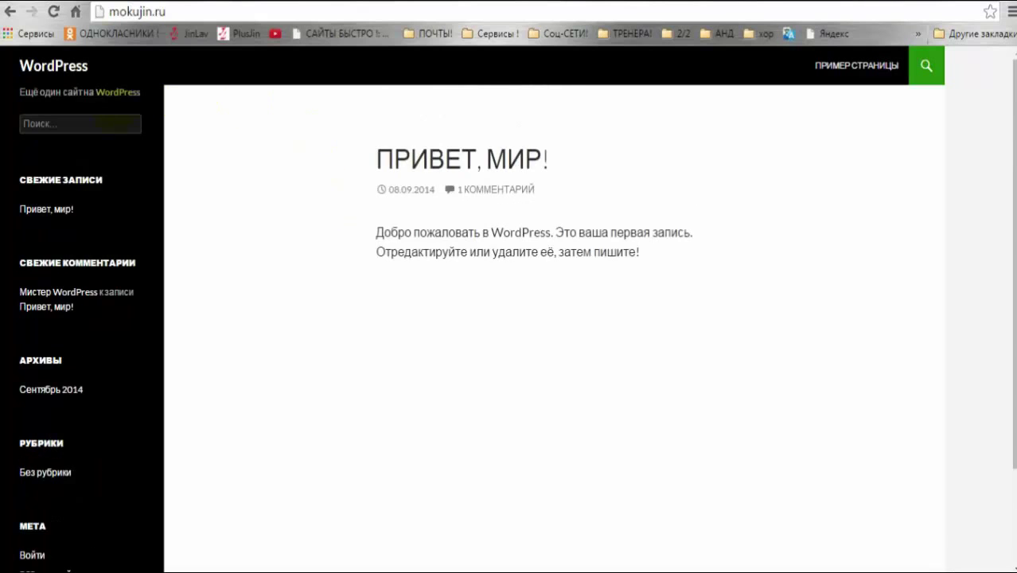
scroll(186, 346, "down", 3)
scroll(480, 337, "up", 3)
scroll(247, 349, "down", 3)
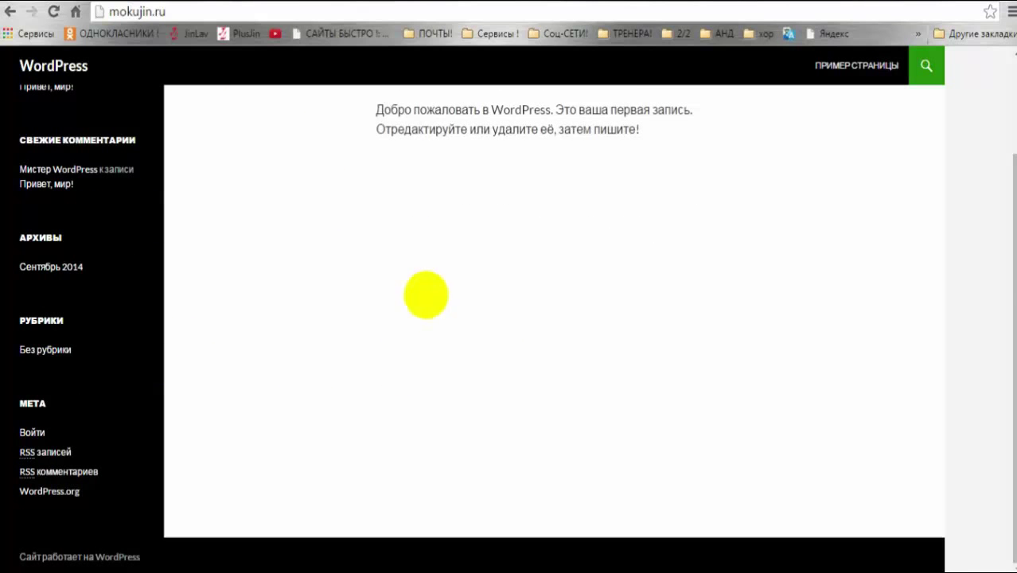
scroll(381, 266, "up", 3)
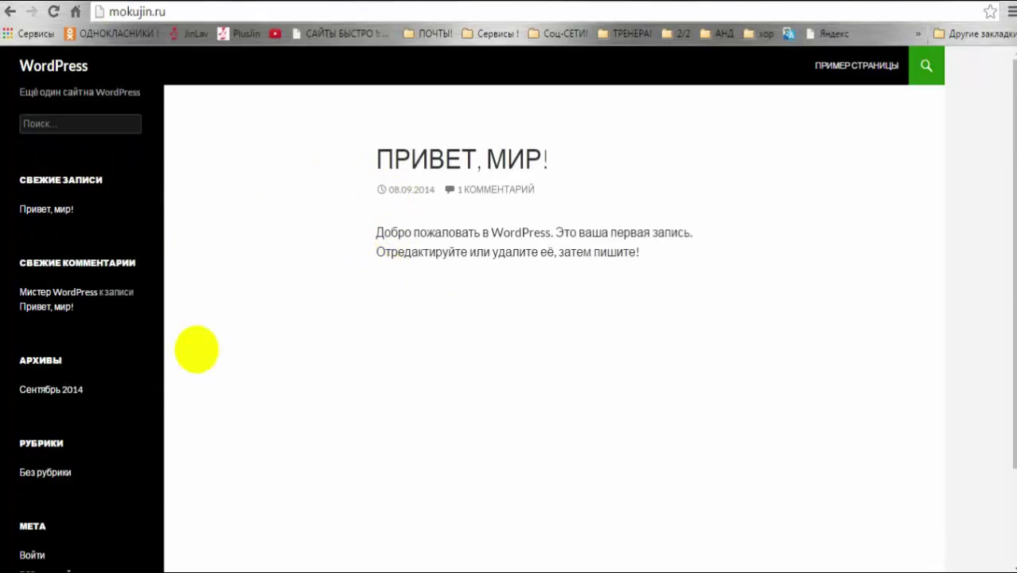
scroll(198, 347, "down", 3)
scroll(607, 179, "up", 3)
scroll(200, 279, "down", 3)
scroll(426, 289, "up", 3)
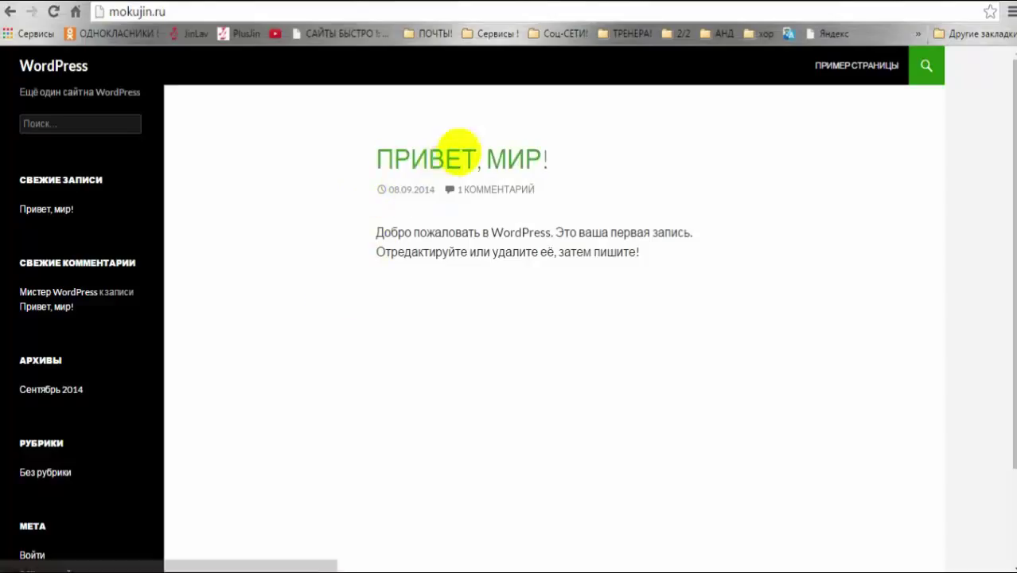
scroll(529, 210, "down", 1)
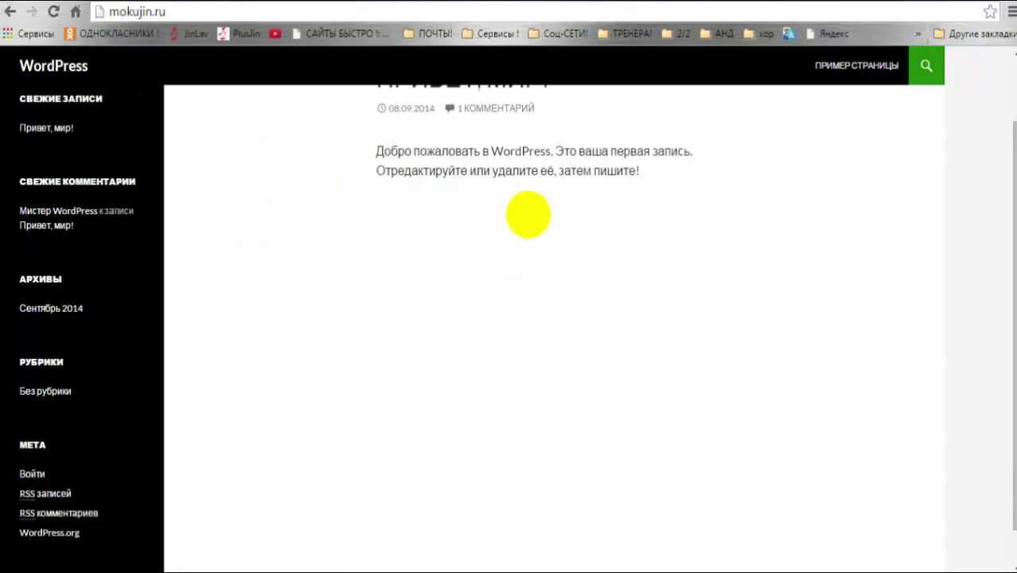
scroll(509, 225, "up", 1)
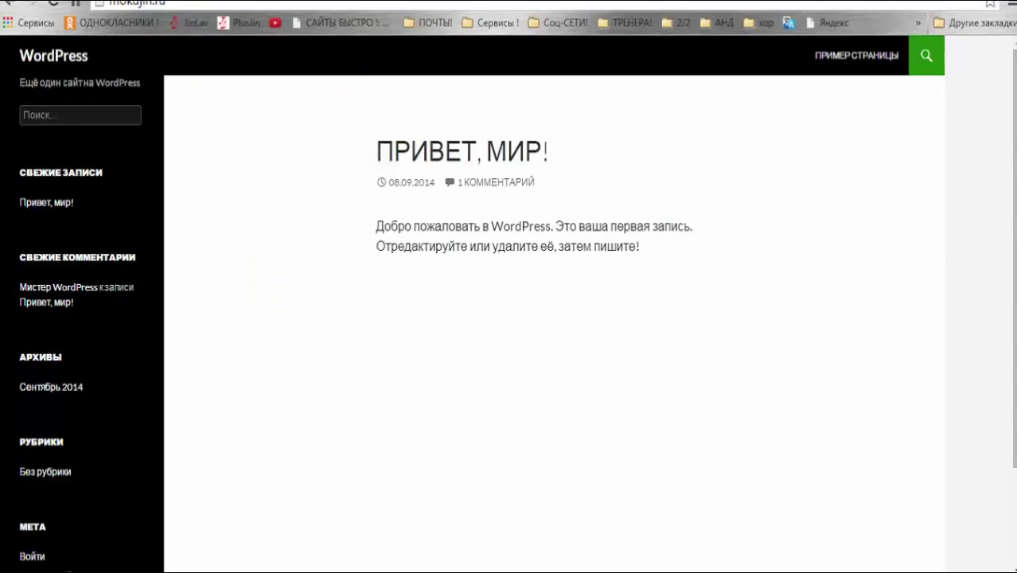
- Switch to the Gmail inbox and open the Timeweb e-mail about account creation at its control panel access details
key("ctrl+Tab")
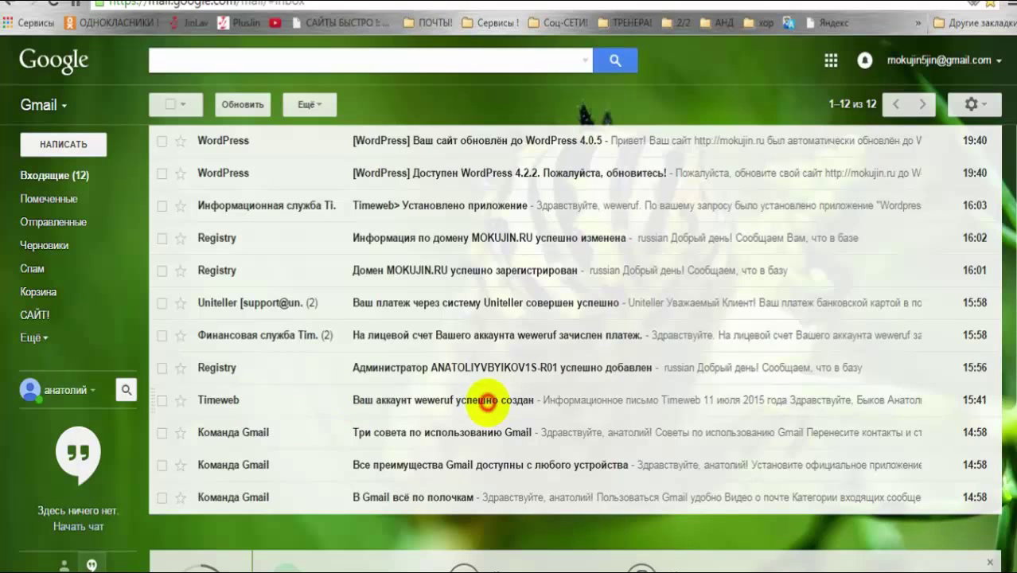
left_click(487, 402)
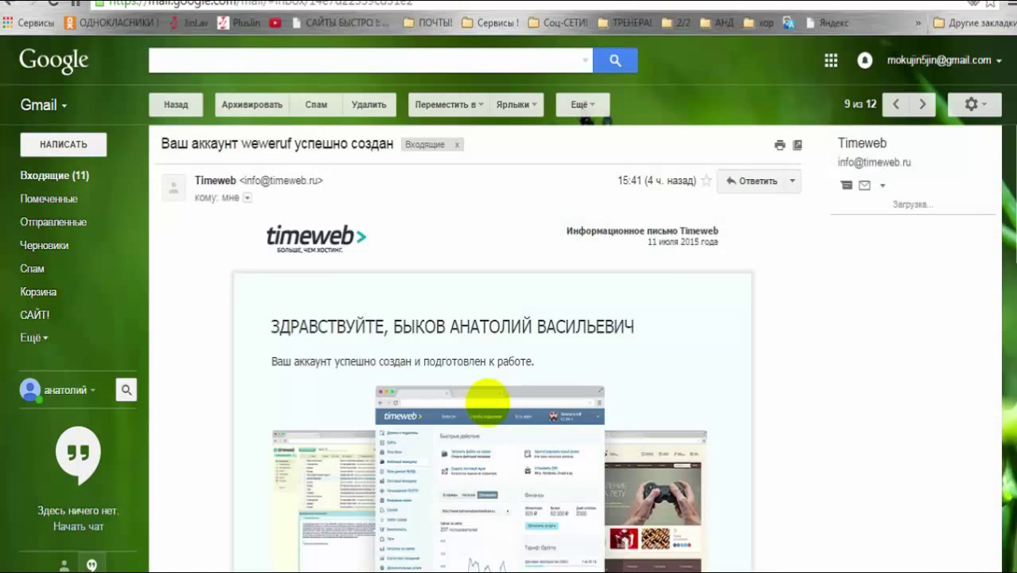
scroll(799, 314, "down", 4)
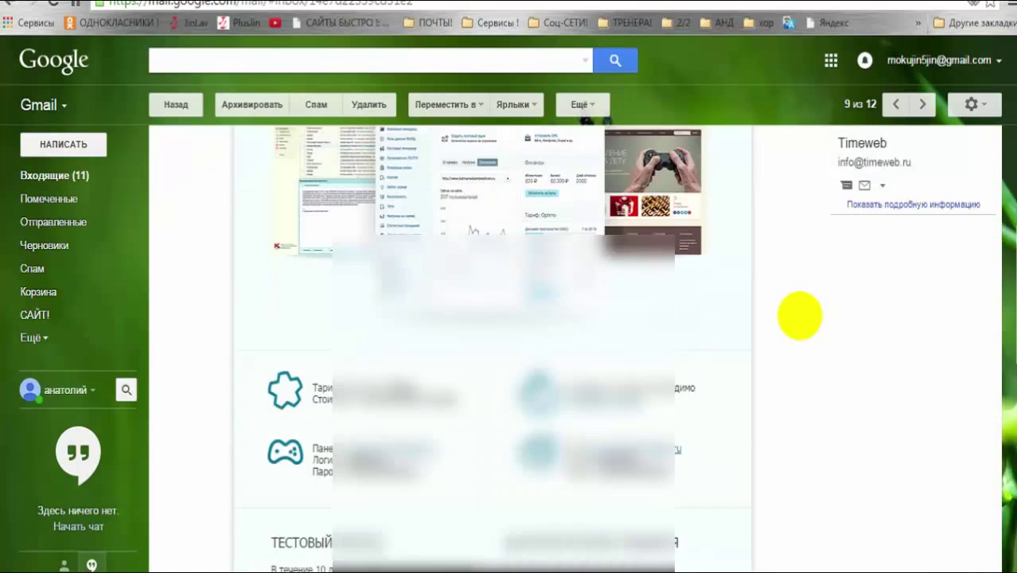
scroll(799, 315, "down", 1)
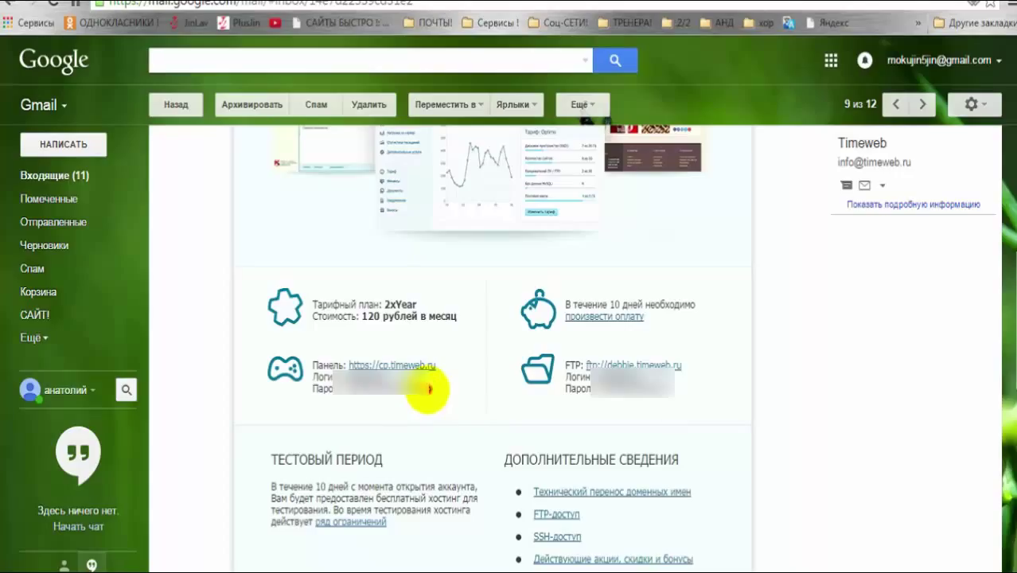
- Copy the control panel link, login and password lines from the Timeweb e-mail
left_click_drag(409, 382, 317, 354)
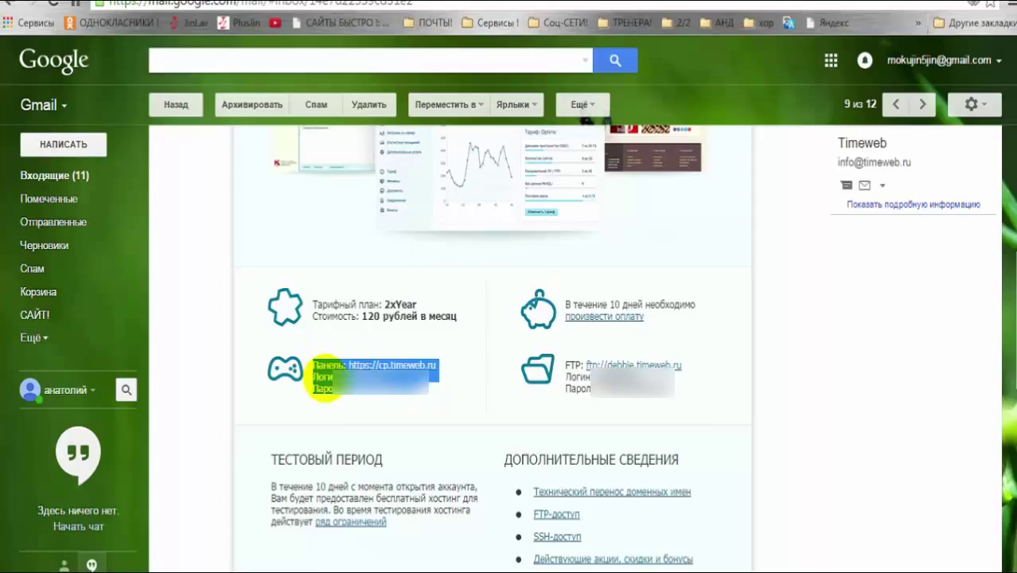
right_click(328, 383)
left_click(353, 393)
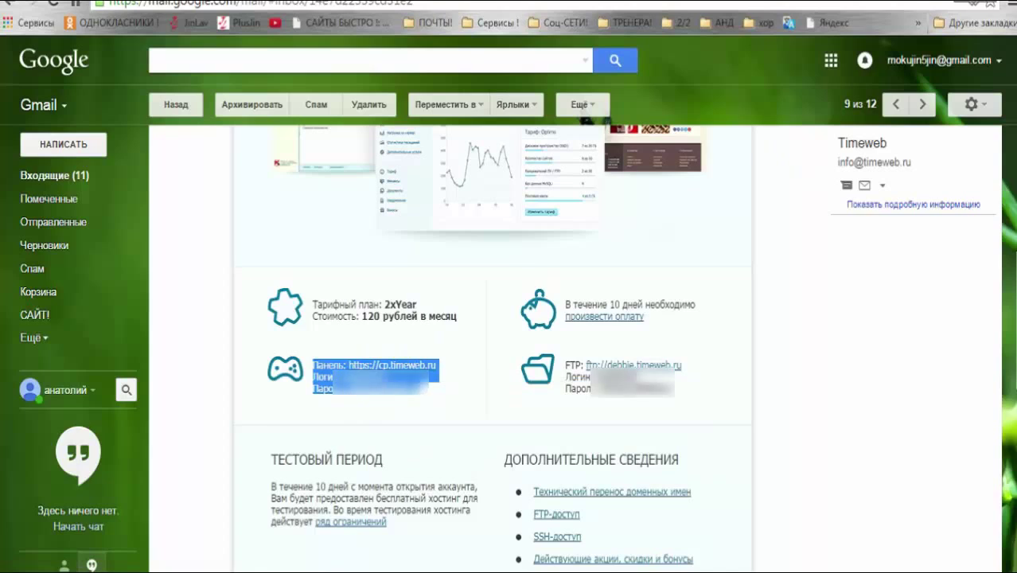
- Clear the open windows off the desktop and open the Сайт folder
key("alt+Tab")
left_click(752, 29)
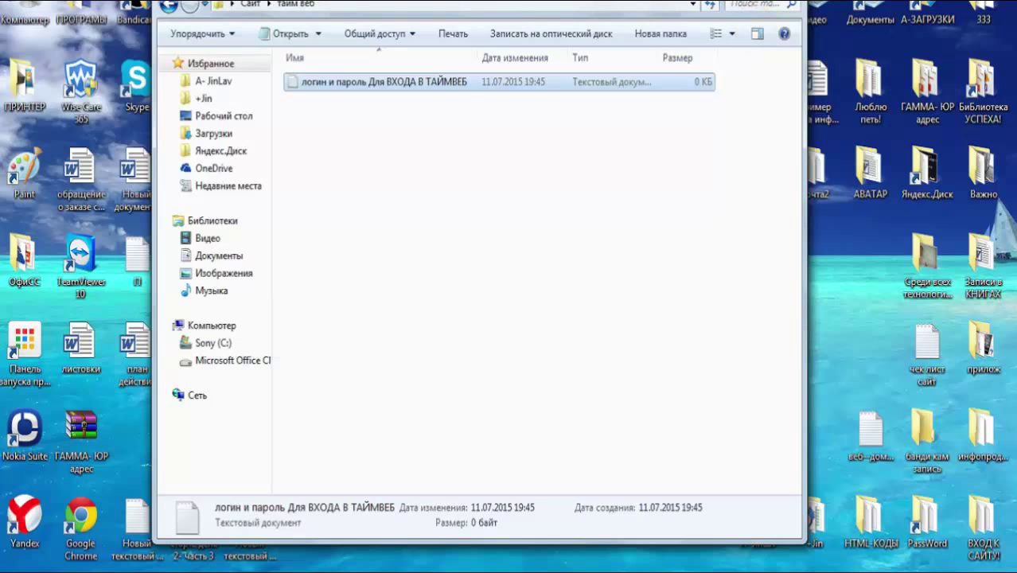
left_click(753, 2)
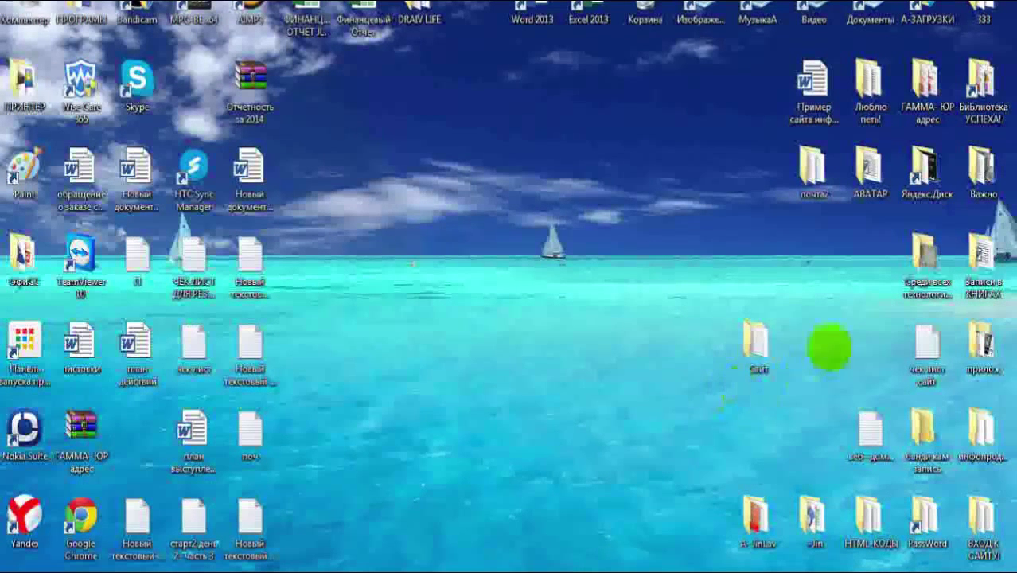
left_click(749, 335)
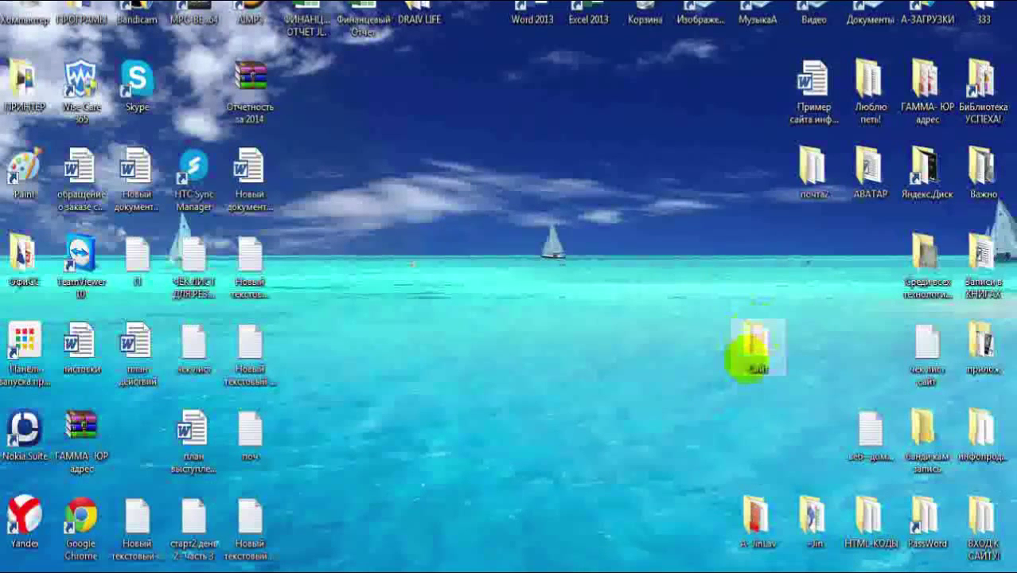
double_click(748, 354)
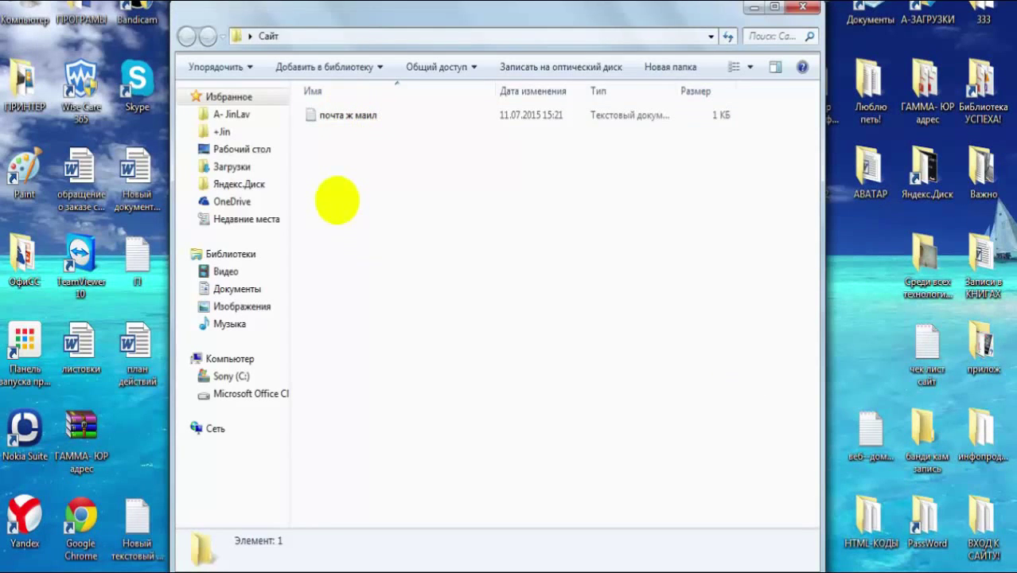
- Create a new folder named таймвеб inside the Сайт folder
right_click(338, 200)
mouse_move(368, 402)
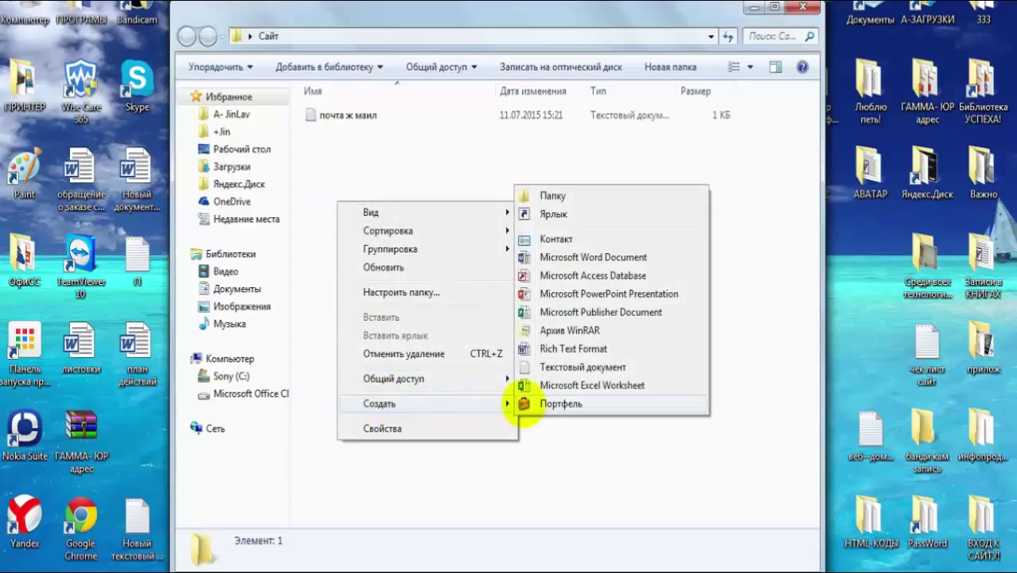
left_click(552, 196)
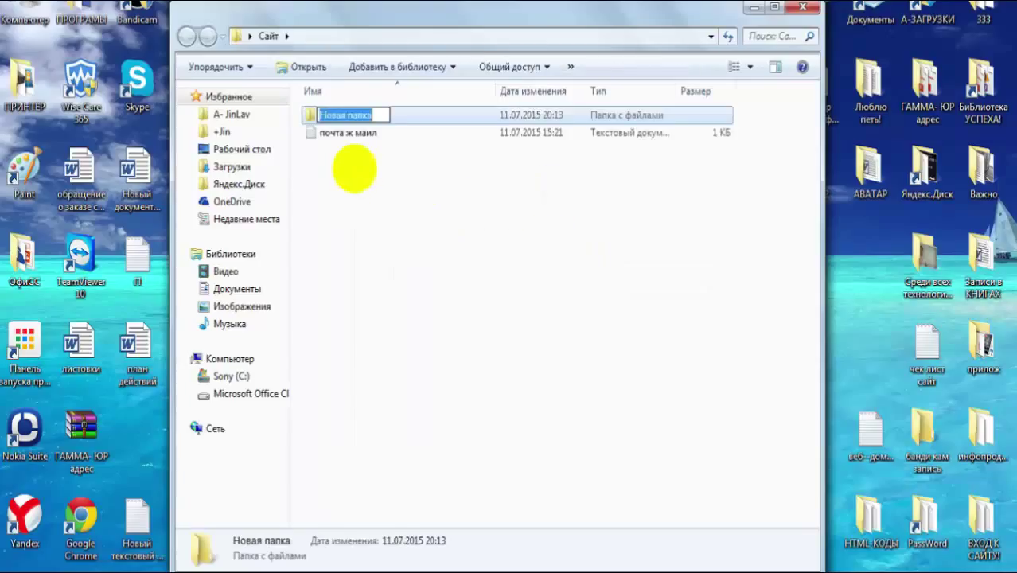
type("таймвеб")
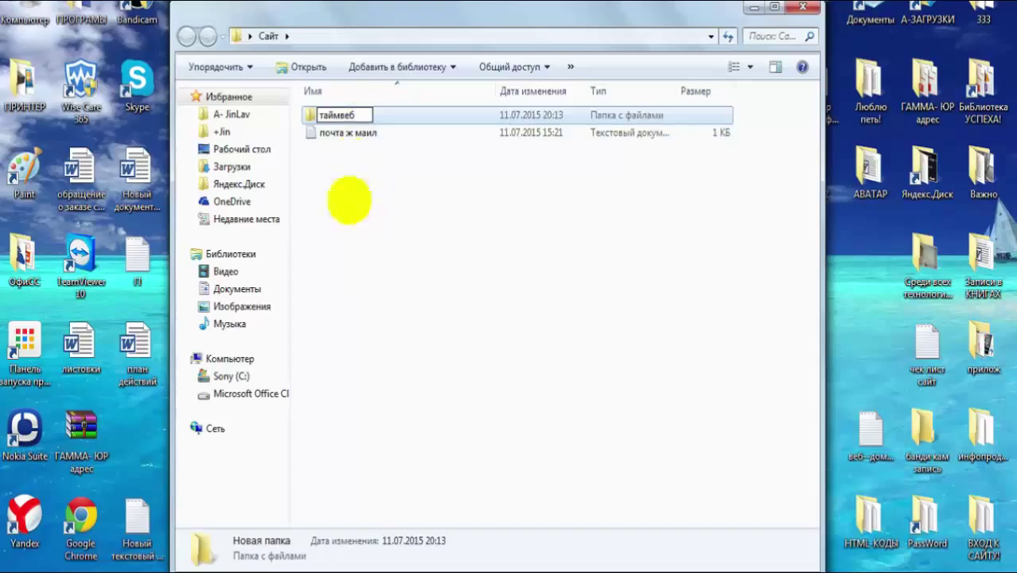
left_click(356, 247)
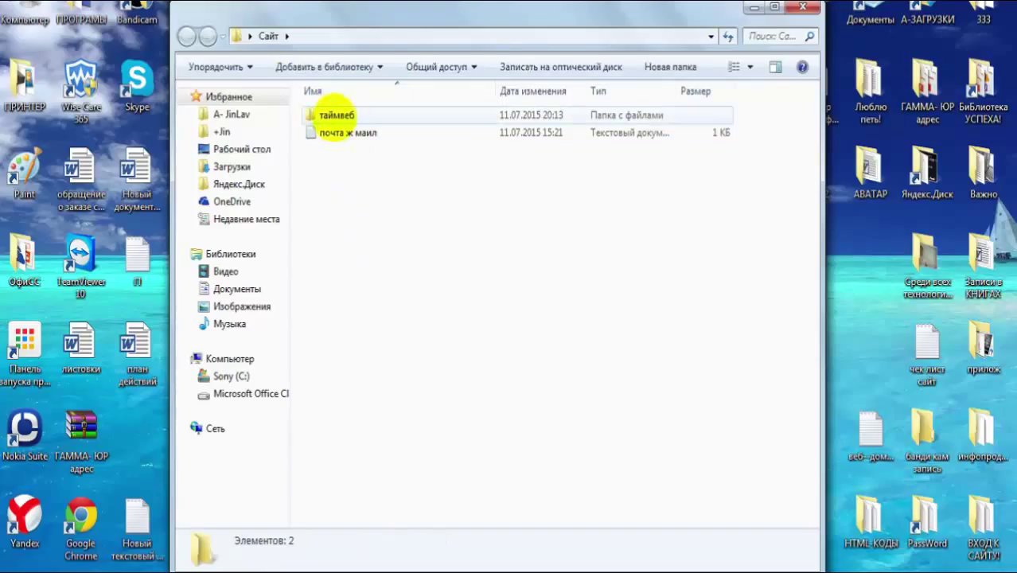
- Create a text document named "логин и пароль для входа в ТАЙМВЕБ" inside the таймвеб folder
double_click(336, 117)
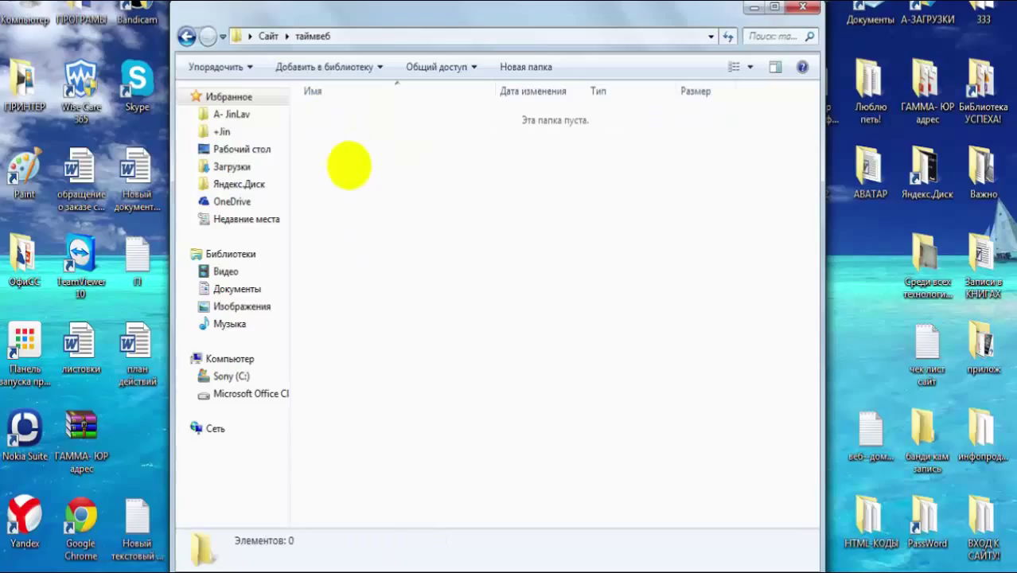
right_click(349, 164)
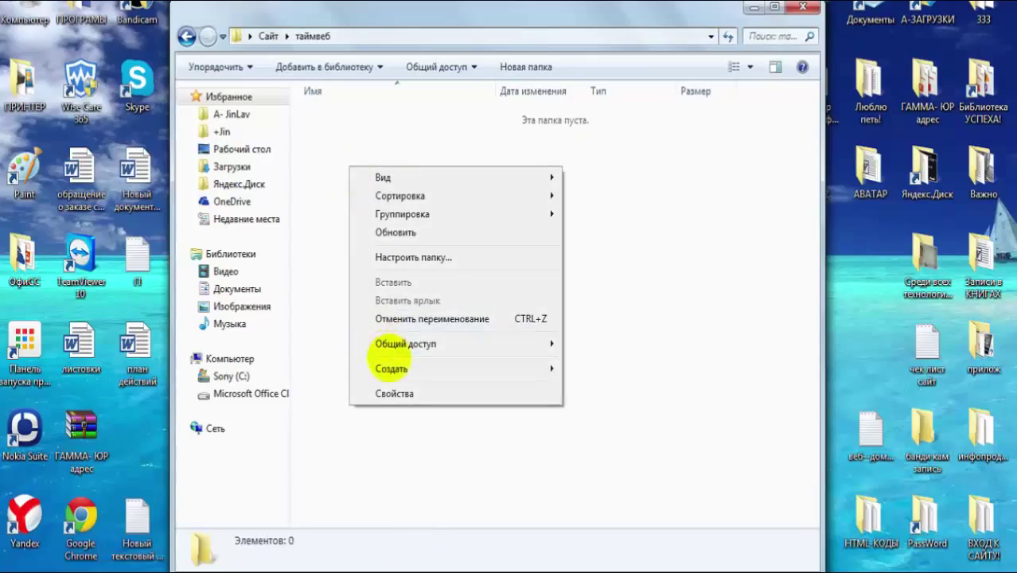
mouse_move(382, 365)
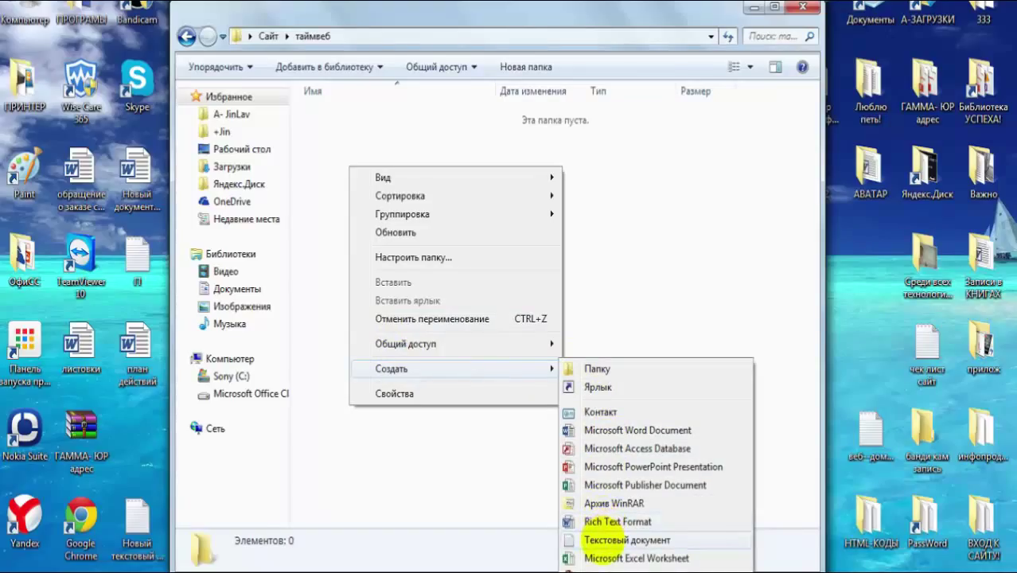
left_click(605, 540)
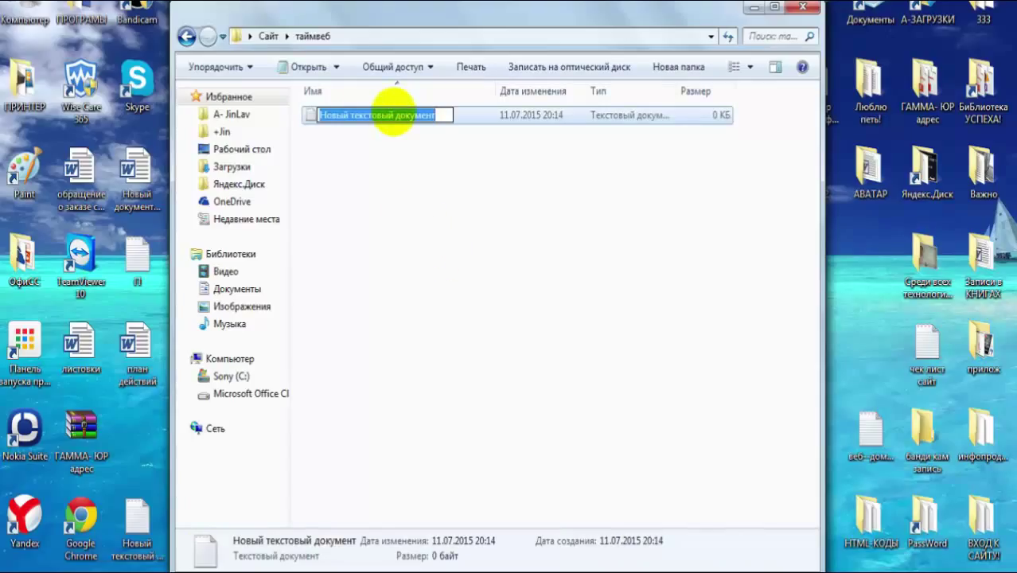
type("логин")
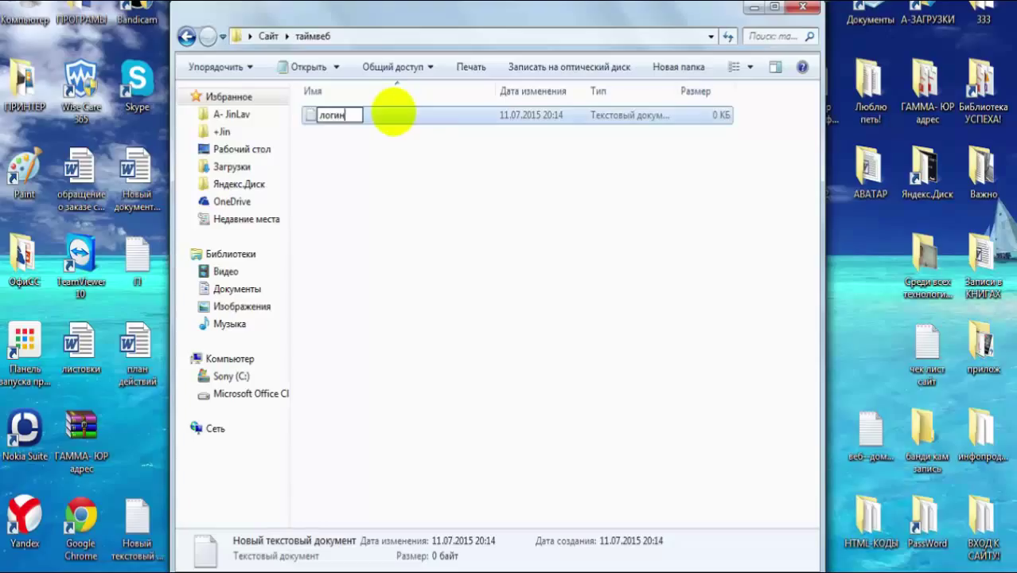
type(" и пар")
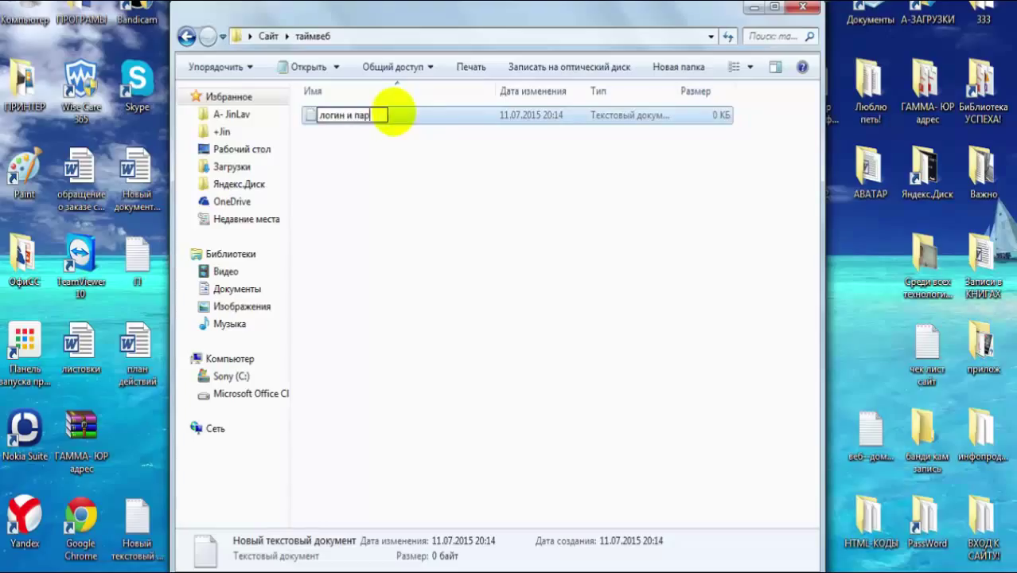
type("оль для входа в тай")
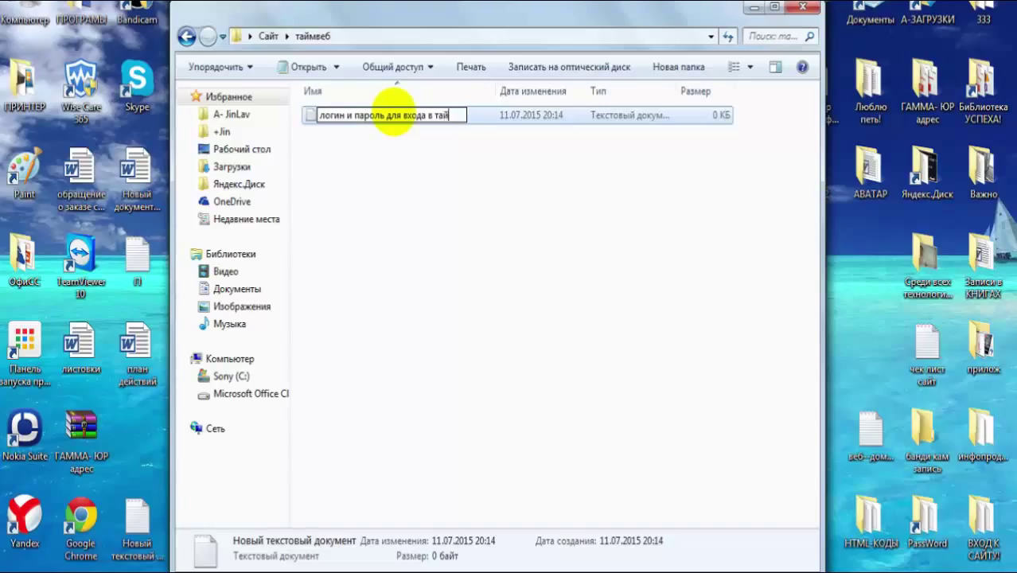
type("б")
left_click_drag(483, 117, 435, 119)
key("BackSpace")
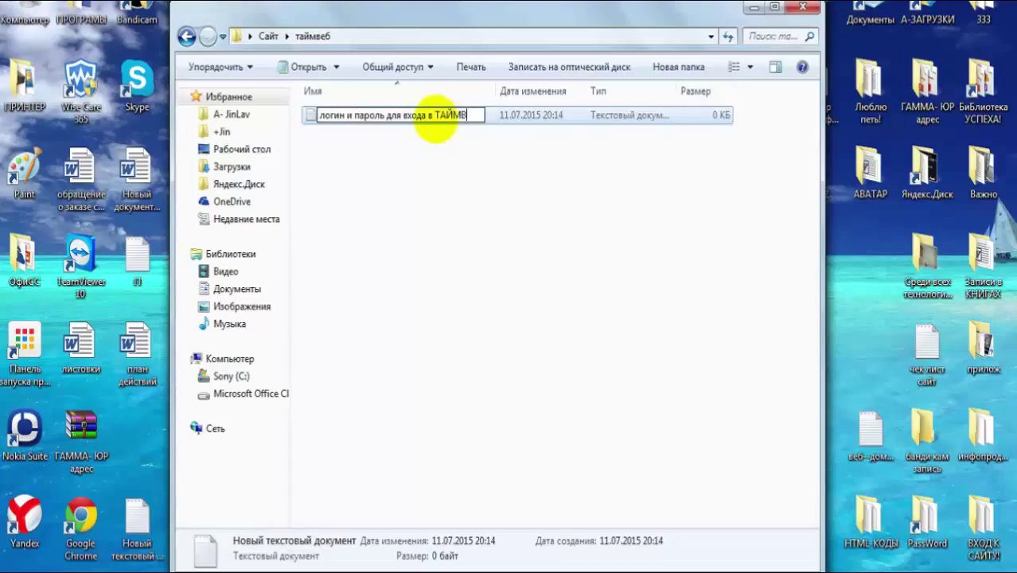
left_click(427, 187)
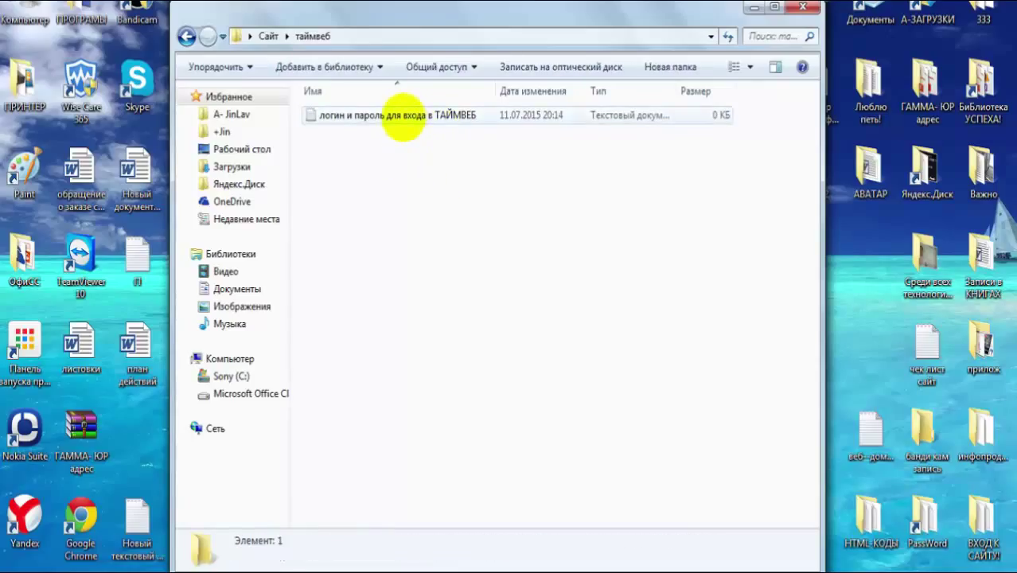
- Open the new text document, paste the copied control panel link, login and password lines, and save it
double_click(403, 116)
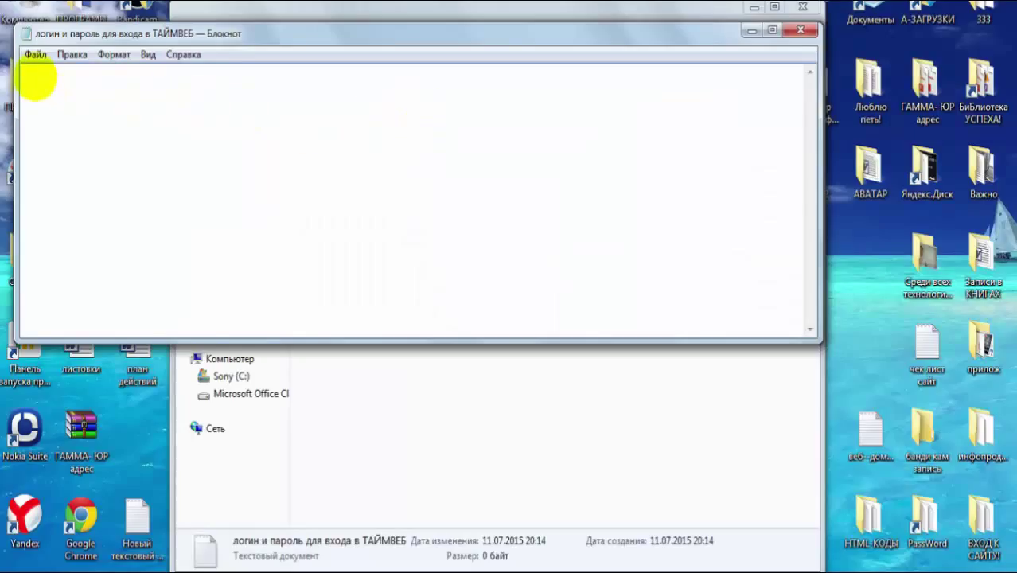
right_click(35, 77)
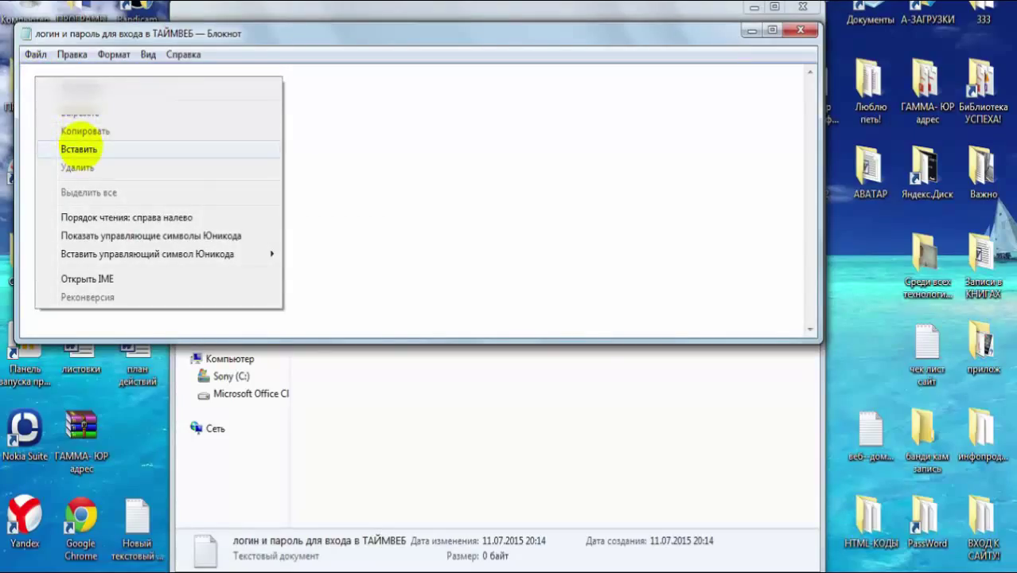
left_click(79, 149)
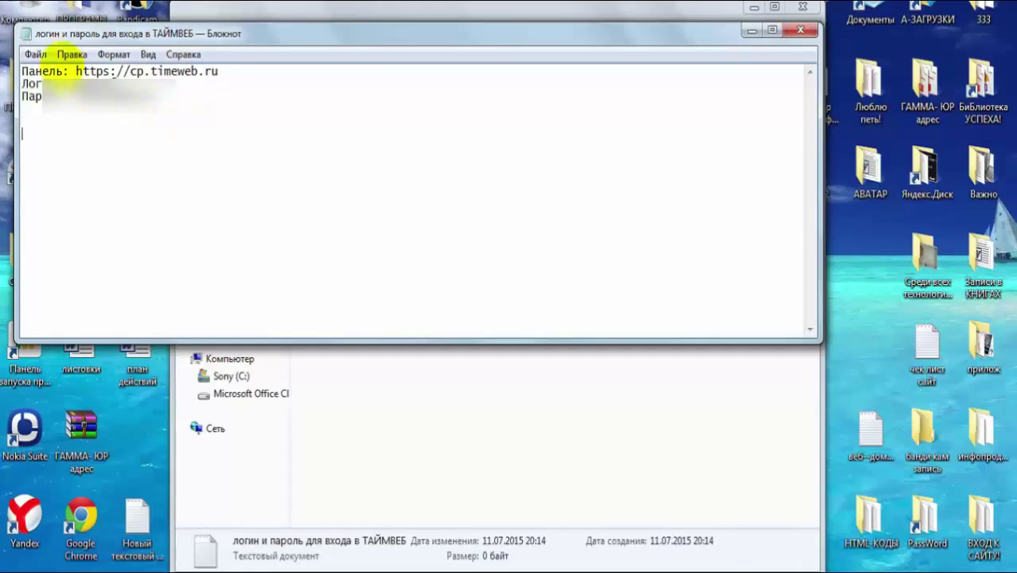
left_click(33, 54)
left_click(79, 110)
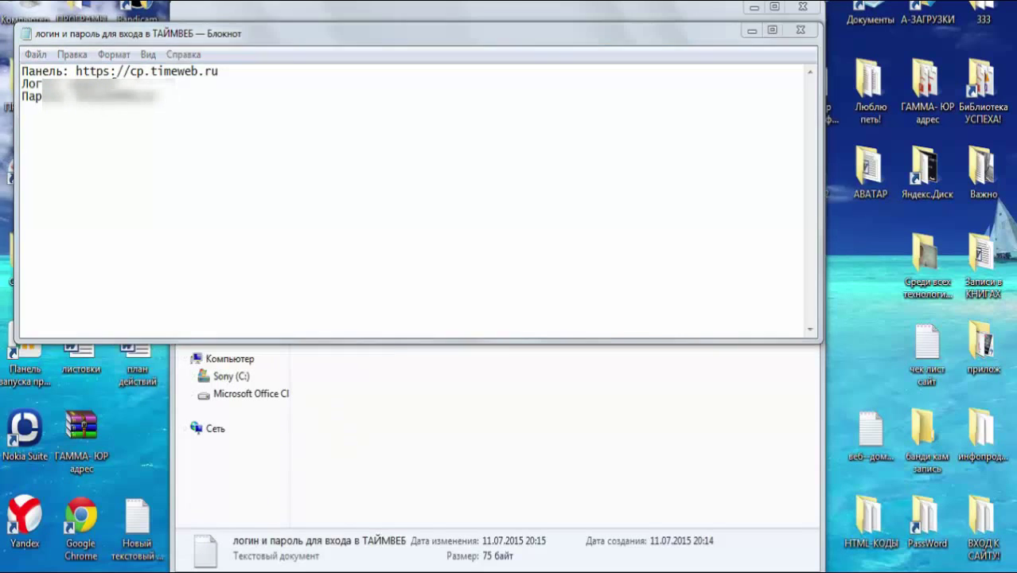
- Switch to the Timeweb e-mail in Gmail and copy the FTP address, login and password lines
key("alt+Tab")
left_click(534, 409)
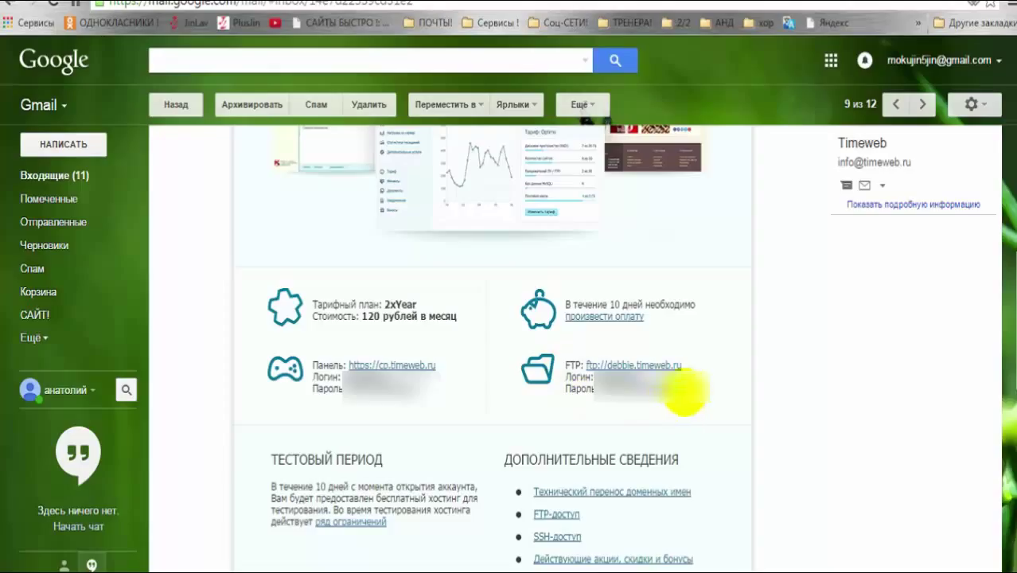
left_click_drag(673, 392, 566, 366)
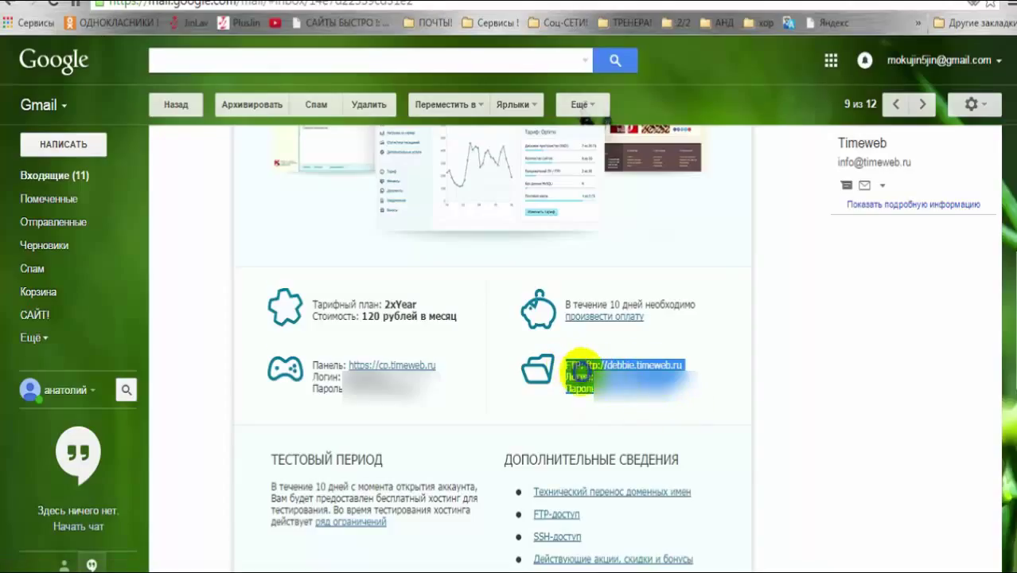
right_click(604, 369)
left_click(608, 389)
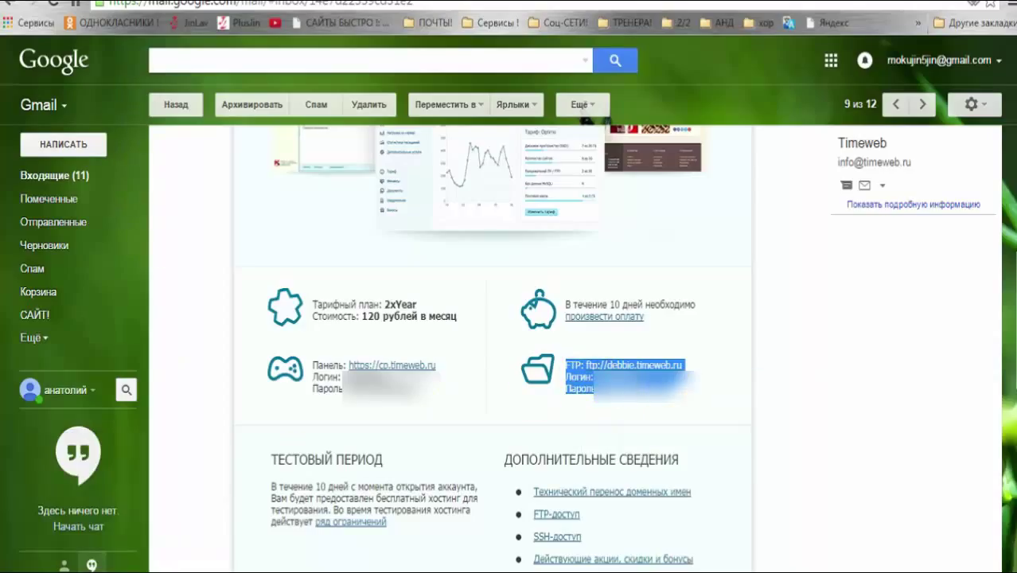
- Switch back to the Notepad login document, add a separator row of equals signs and paste the FTP address, login and password below it
mouse_move(159, 570)
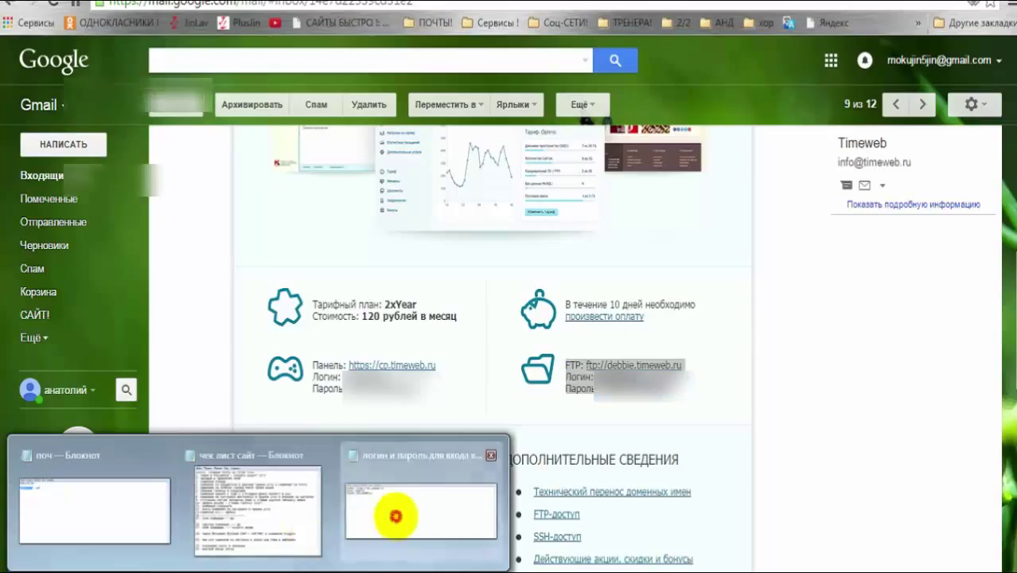
left_click(397, 516)
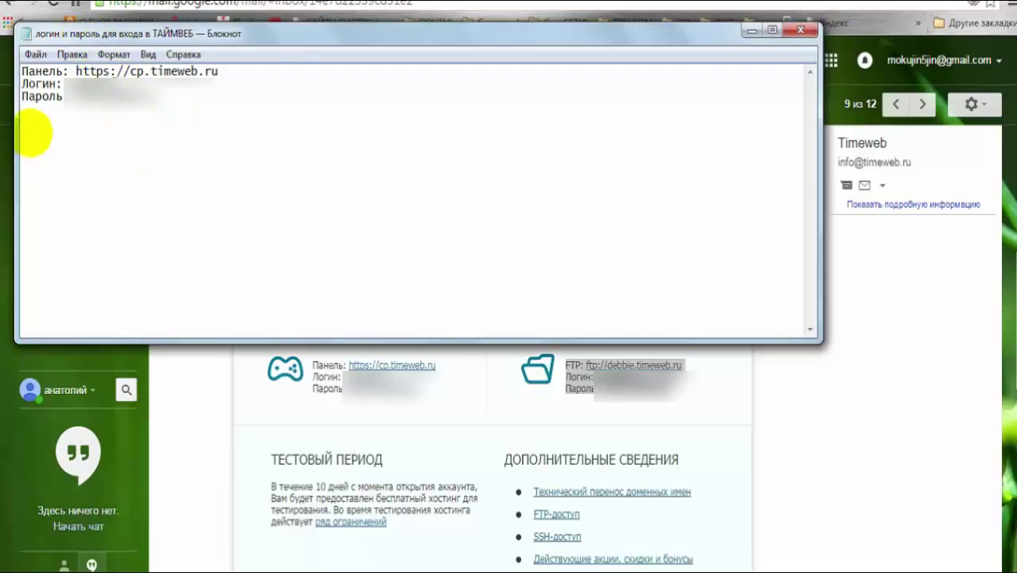
type("=")
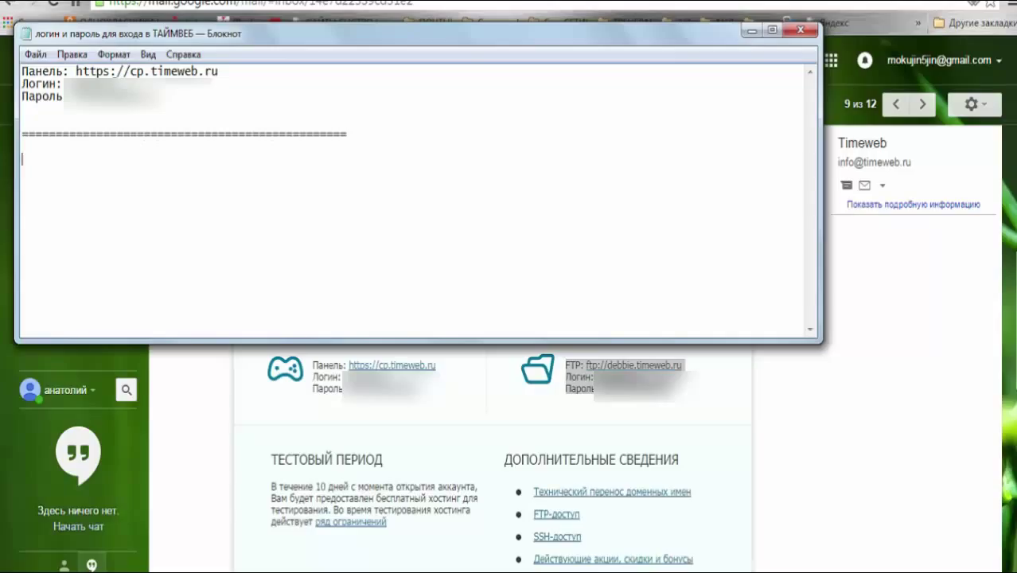
left_click(37, 162)
right_click(31, 162)
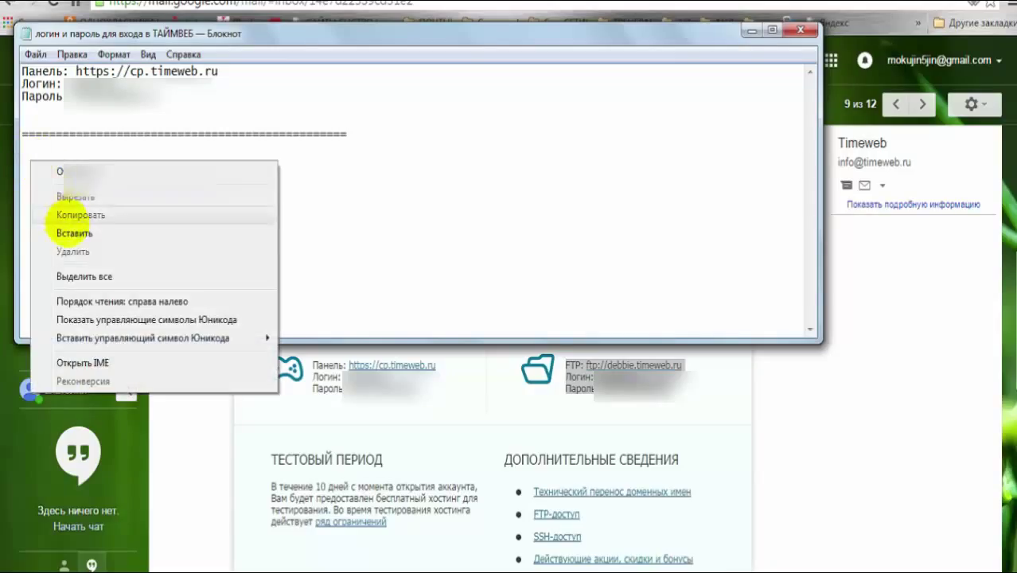
left_click(75, 229)
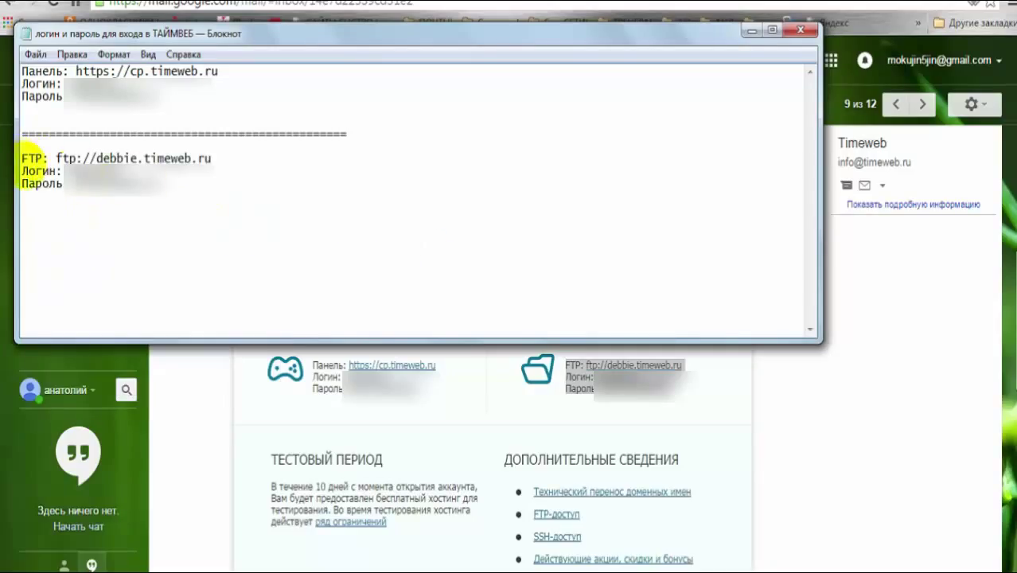
- Save and close the login document, and clear the text selection in the Timeweb e-mail
left_click(35, 56)
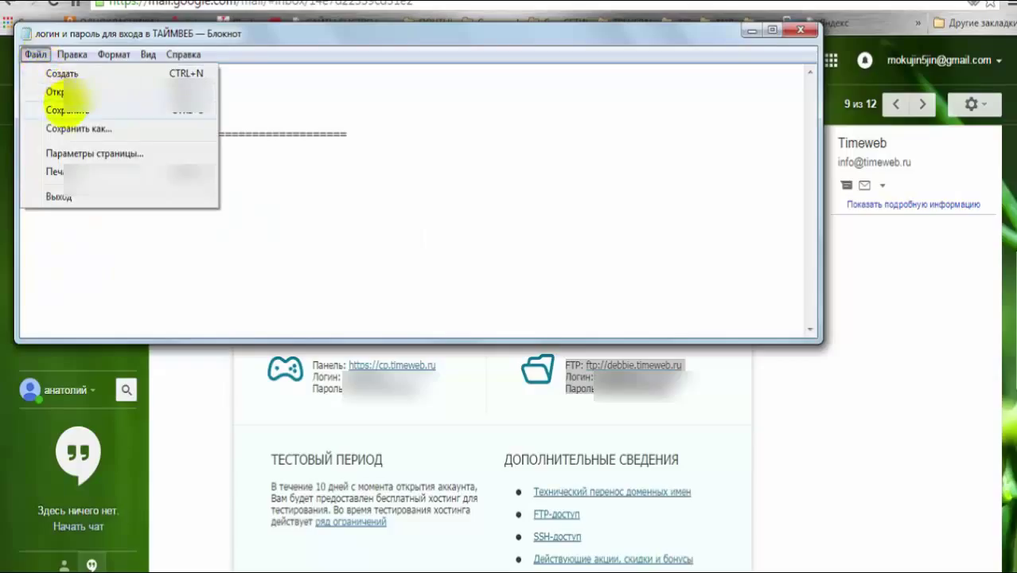
left_click(64, 109)
left_click(31, 55)
left_click(67, 108)
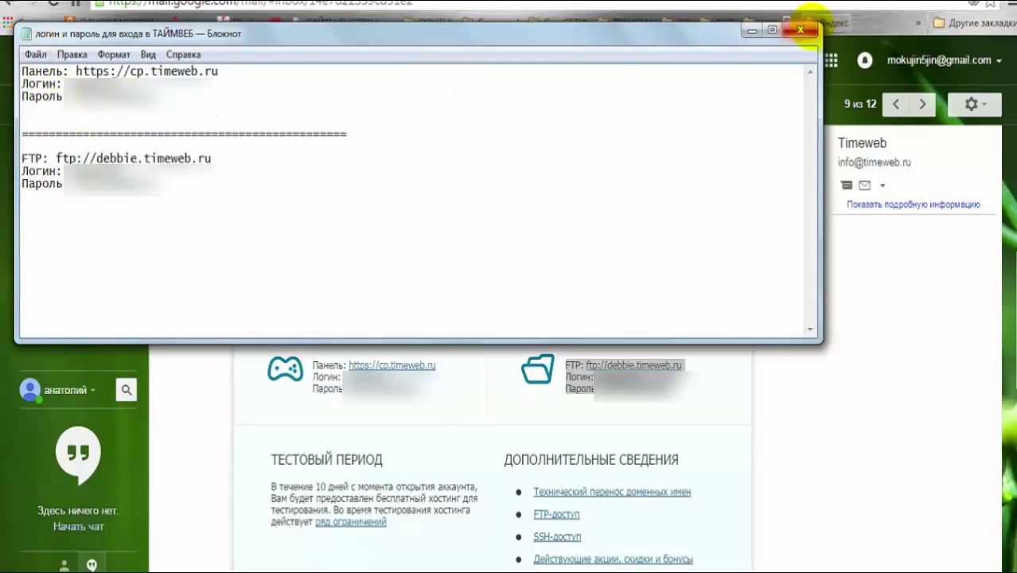
left_click(800, 30)
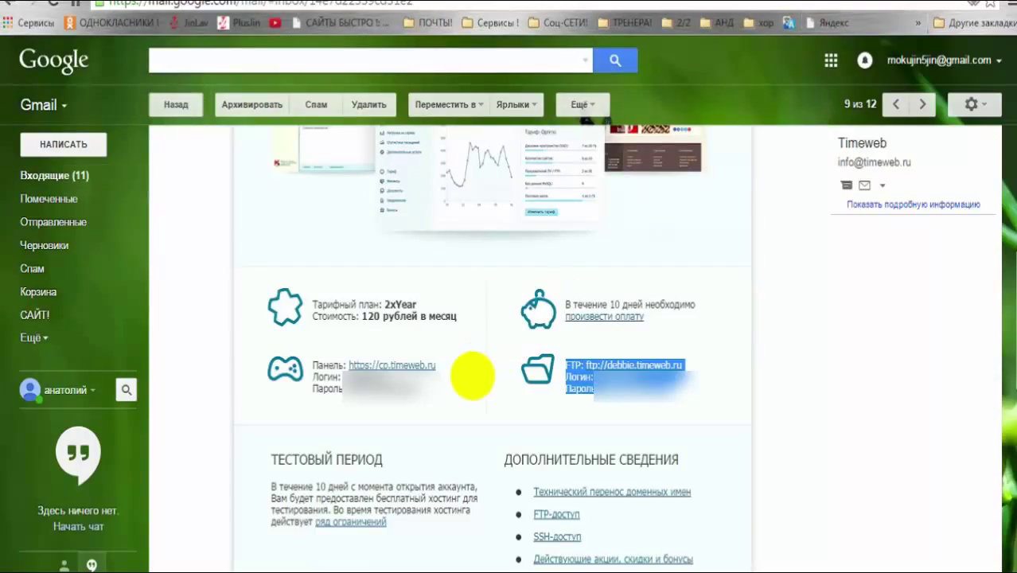
left_click(471, 379)
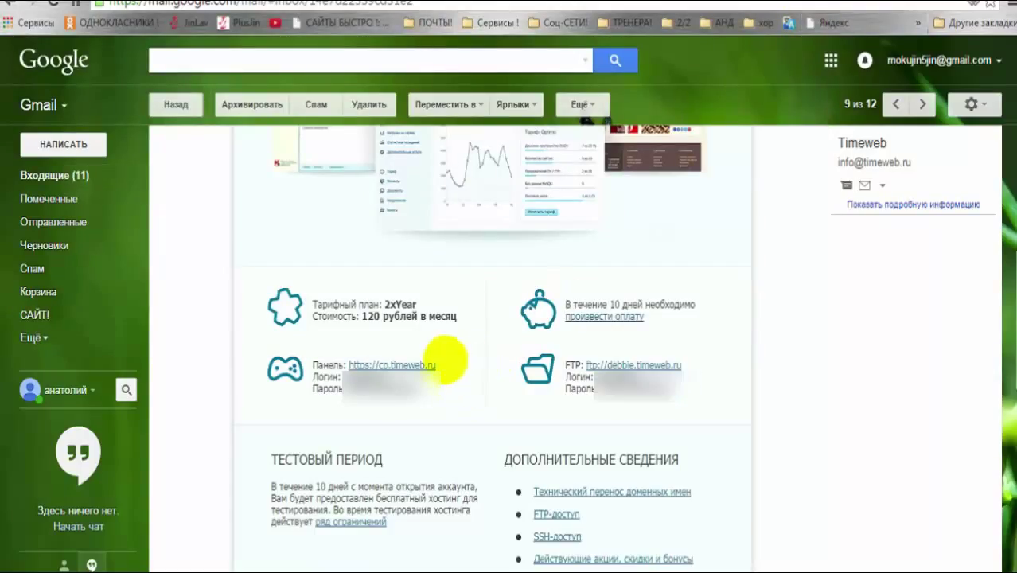